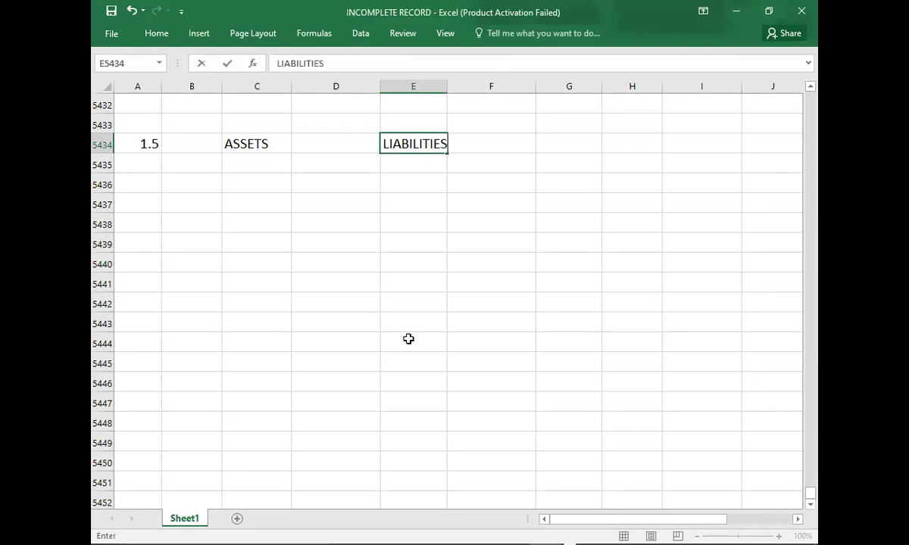
- From question 1.5 in 01.pdf, enter the van's 13000 in C5436 and the market stall's 1050 in C5437 under ASSETS
key("Return")
key("alt+Tab")
key("Tab")
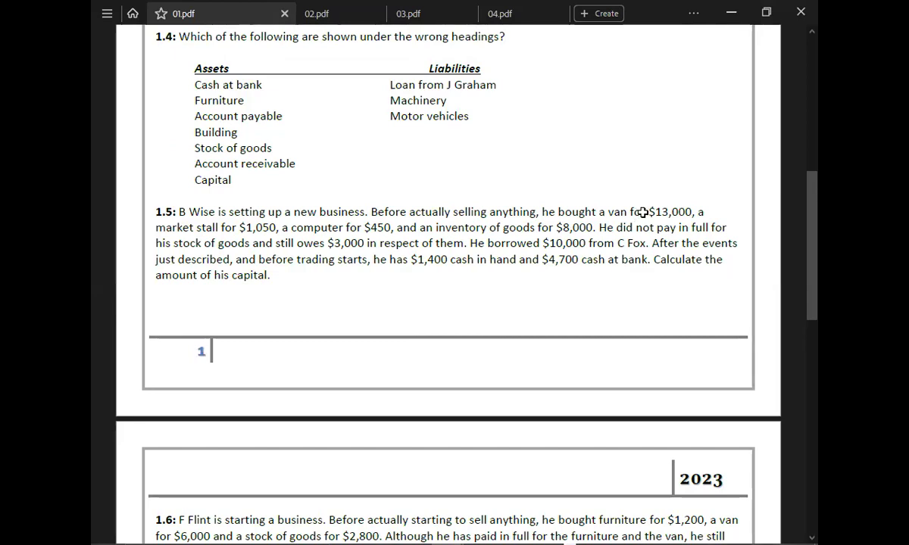
key("alt+Tab")
type("13000")
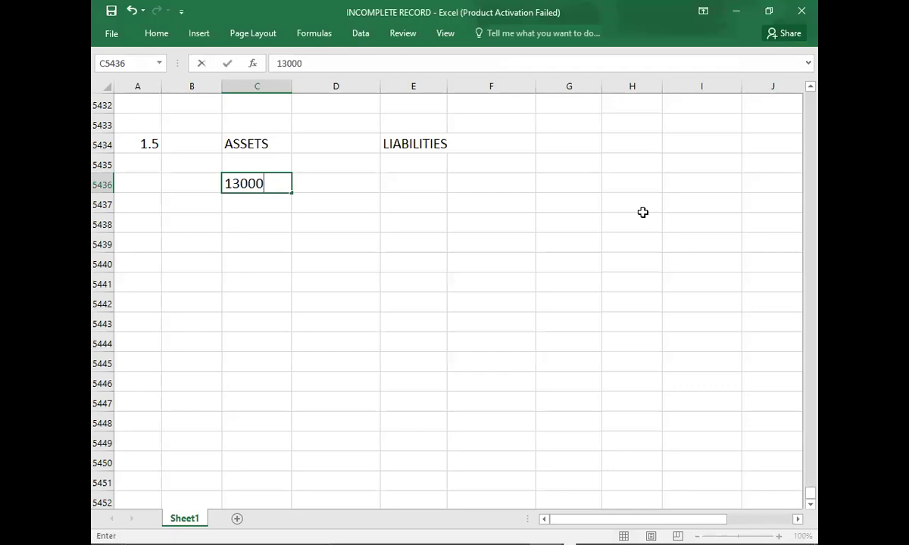
key("Return")
key("alt+Tab")
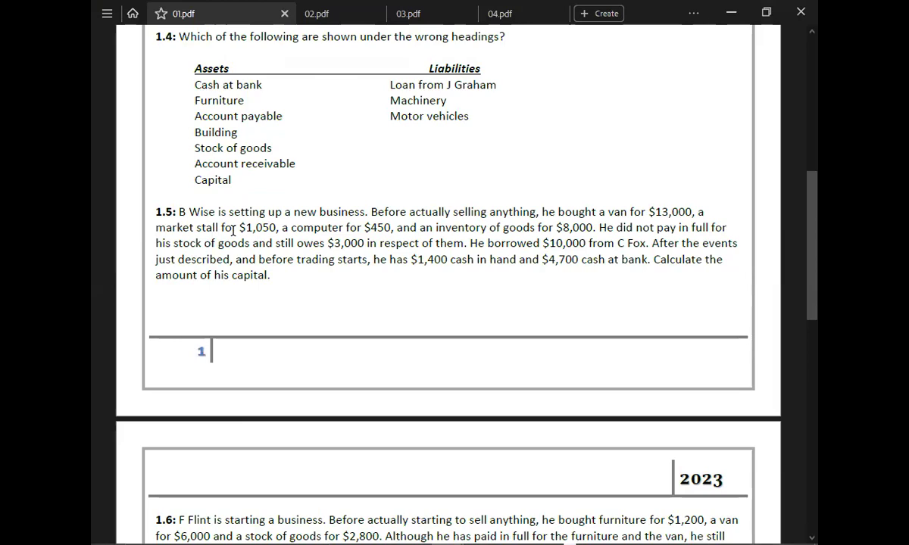
key("alt+Tab")
type("1050")
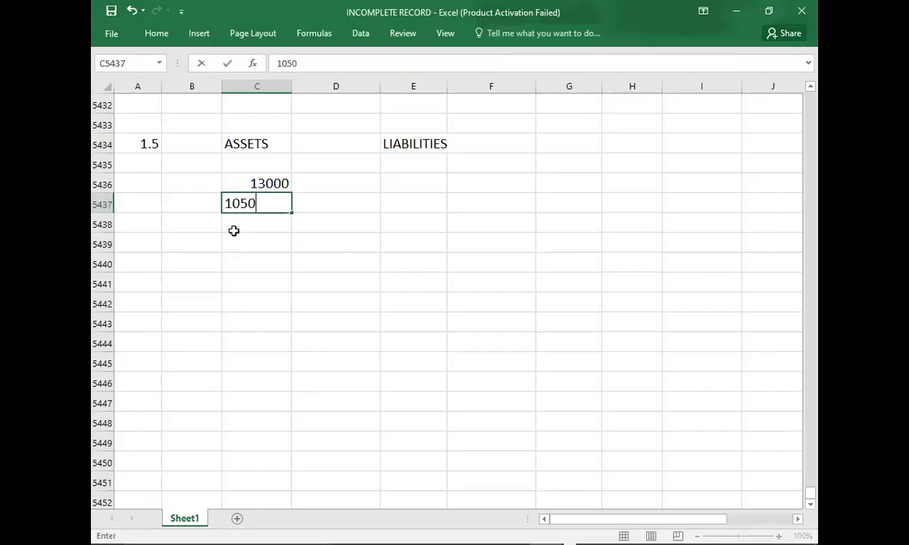
key("Return")
- Consult question 1.5 in 01.pdf and enter the computer's 450 in C5438 and the inventory's 8000 in C5439
key("alt+Tab")
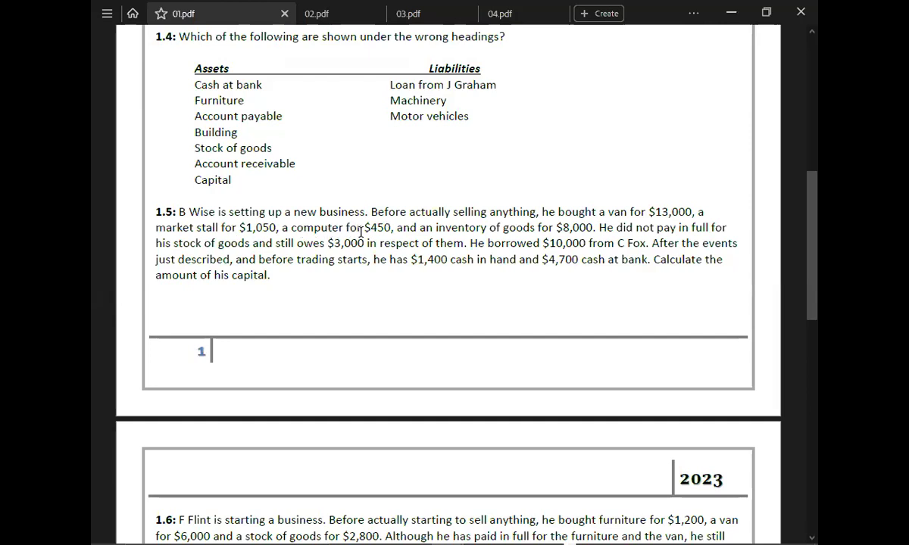
key("alt+Tab")
type("450")
key("Return")
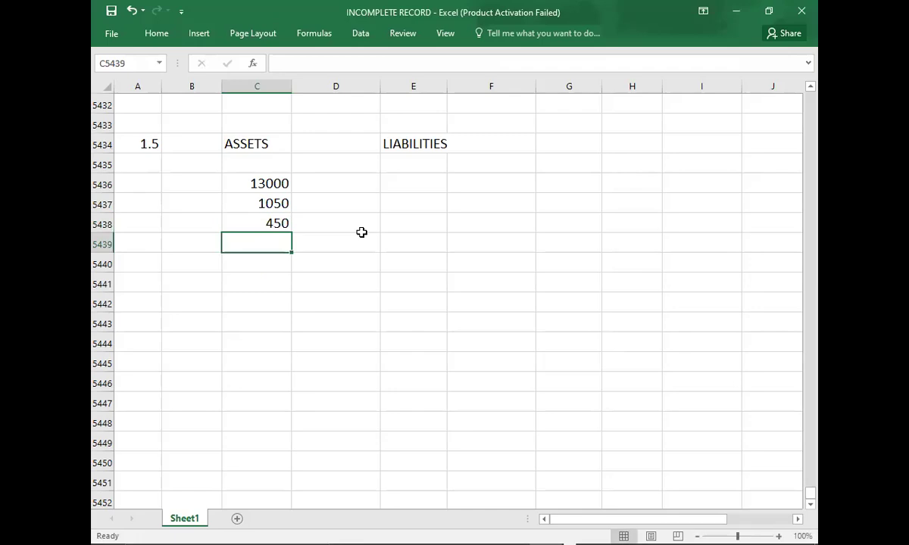
key("alt+Tab")
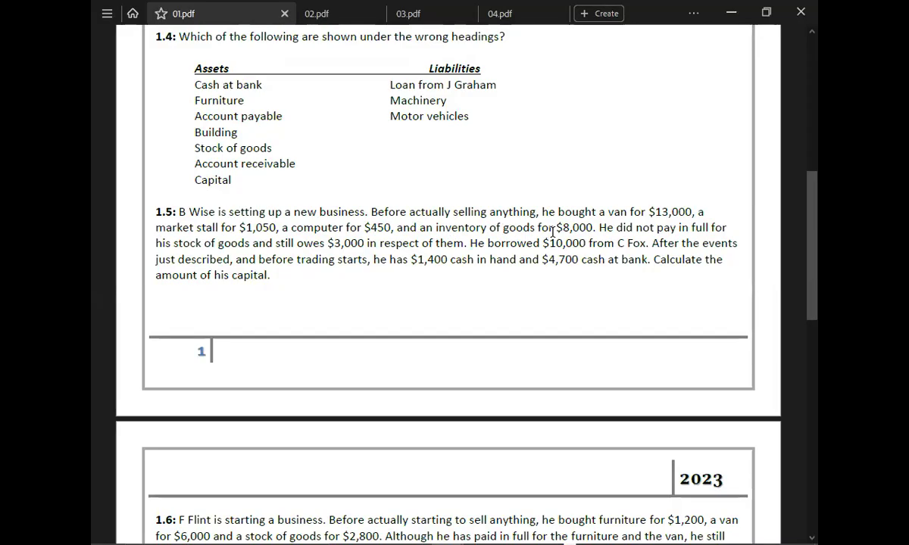
key("alt+Tab")
type("8000")
key("Return")
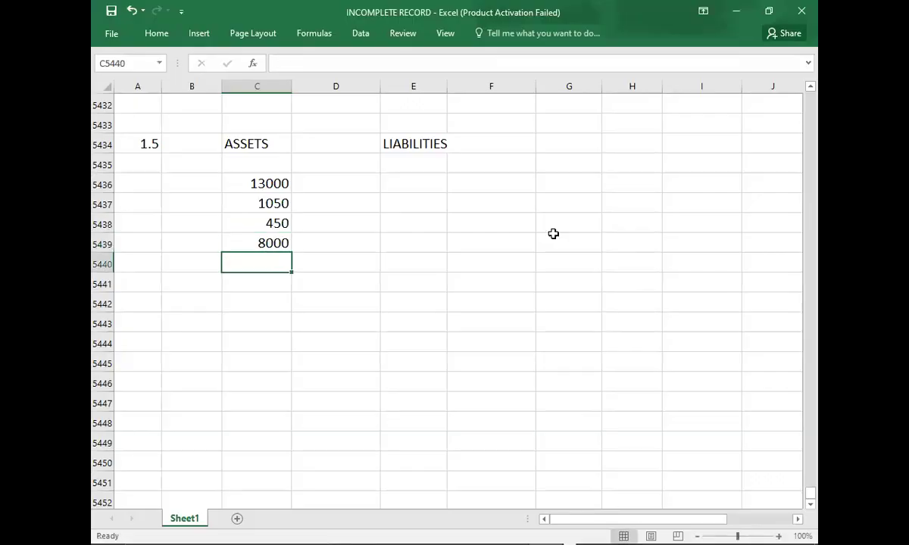
- Look up the amount owed for stock in 01.pdf and enter 3000 in E5436 under LIABILITIES
key("alt+Tab")
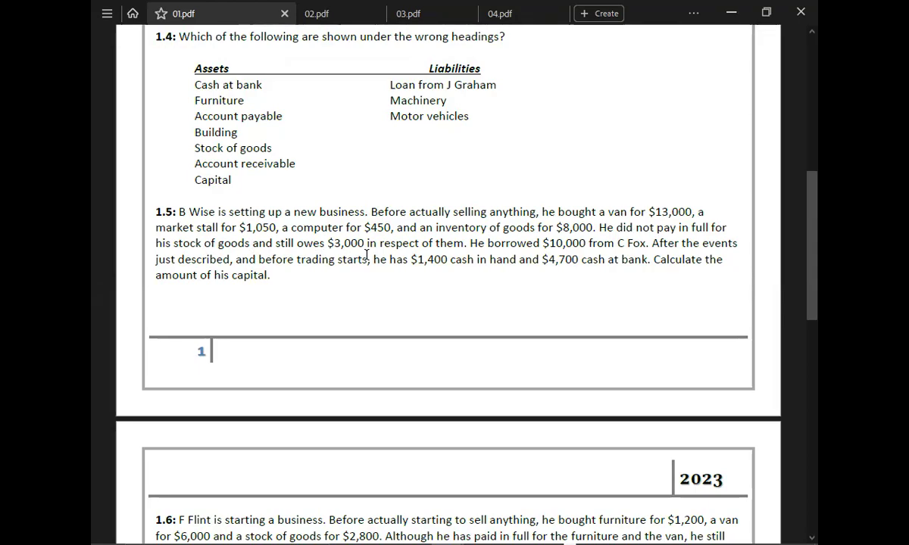
key("alt+Tab")
key("Right")
key("Right")
key("Up")
key("Up")
key("Up")
key("Up")
type("3000")
key("Return")
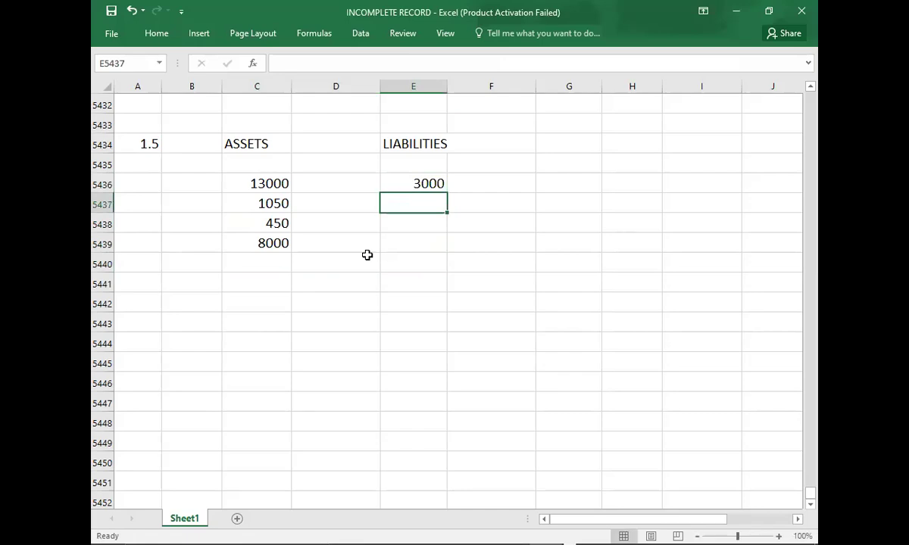
- Look up the borrowed amount in 01.pdf and enter 10000 in E5437 under LIABILITIES
key("alt+Tab")
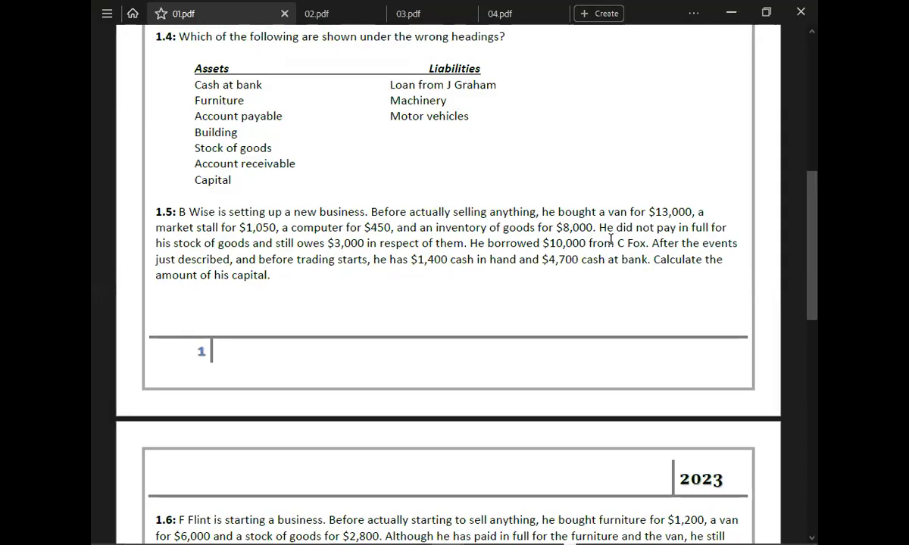
key("alt+Tab")
type("10000")
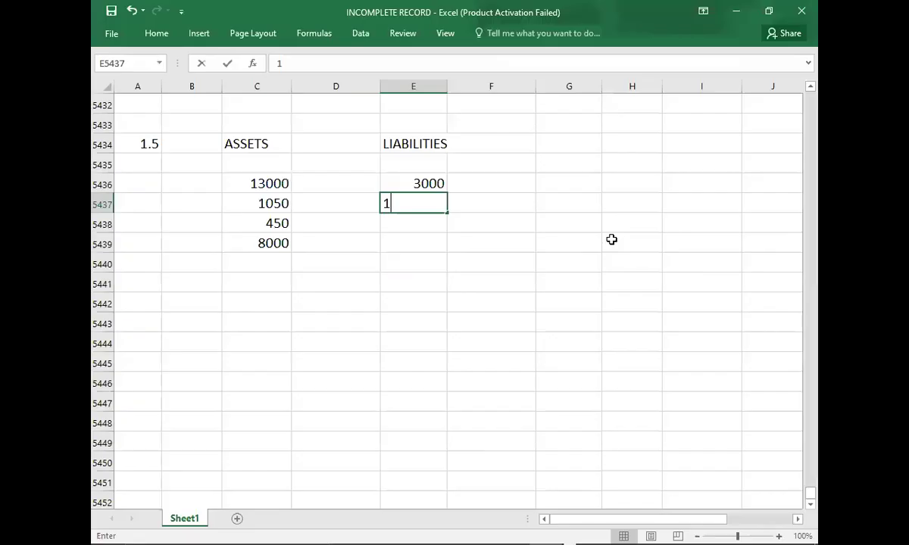
key("Return")
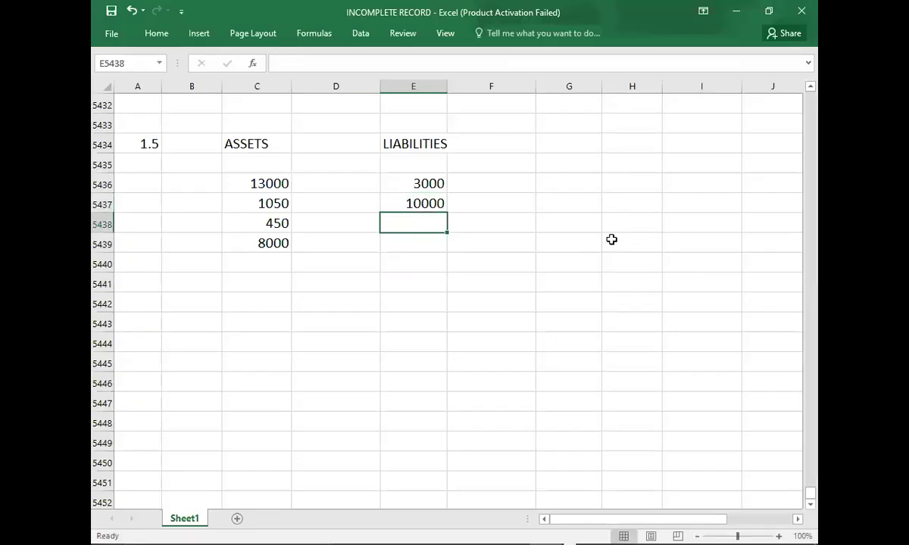
- From question 1.5 in 01.pdf, enter cash in hand 1400 in C5440 and cash at bank 4700 in C5441 under ASSETS
key("alt+Tab")
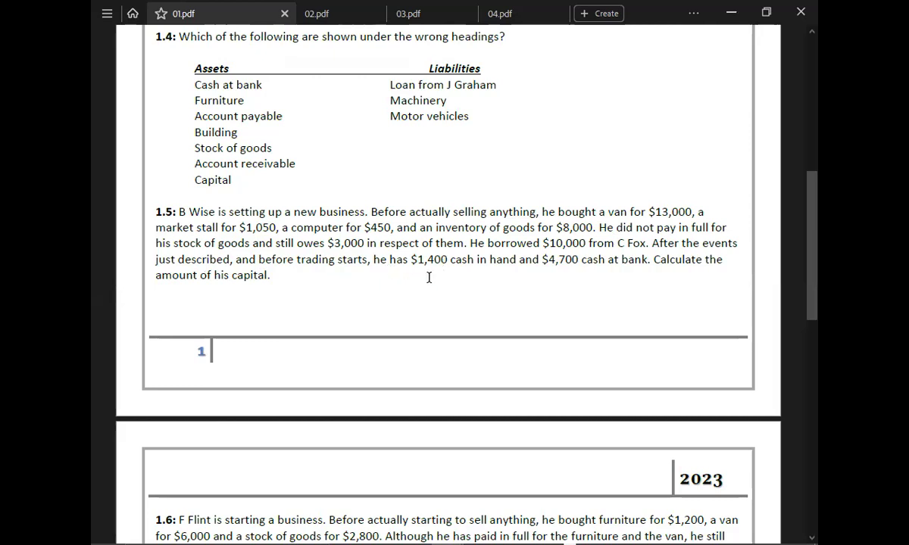
key("alt+Tab")
key("Down")
key("Down")
key("Left")
key("Left")
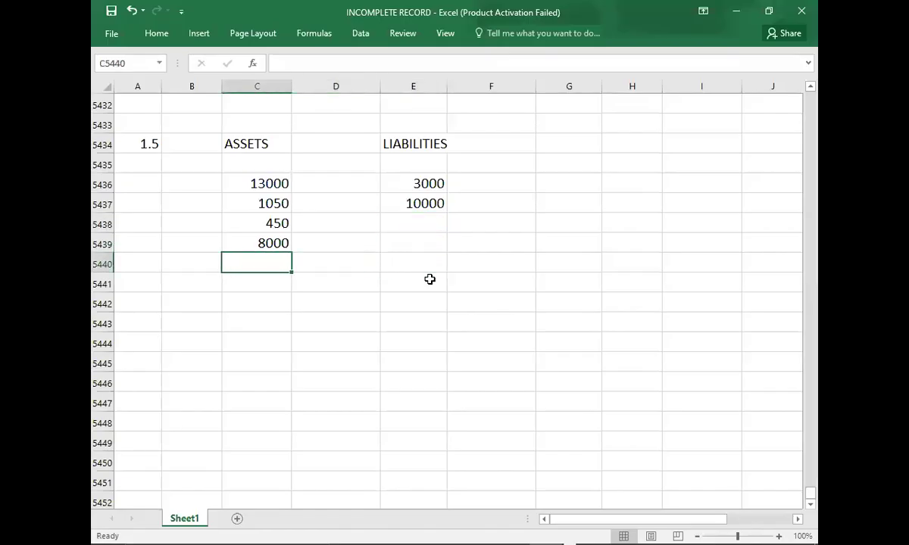
type("1400")
key("Return")
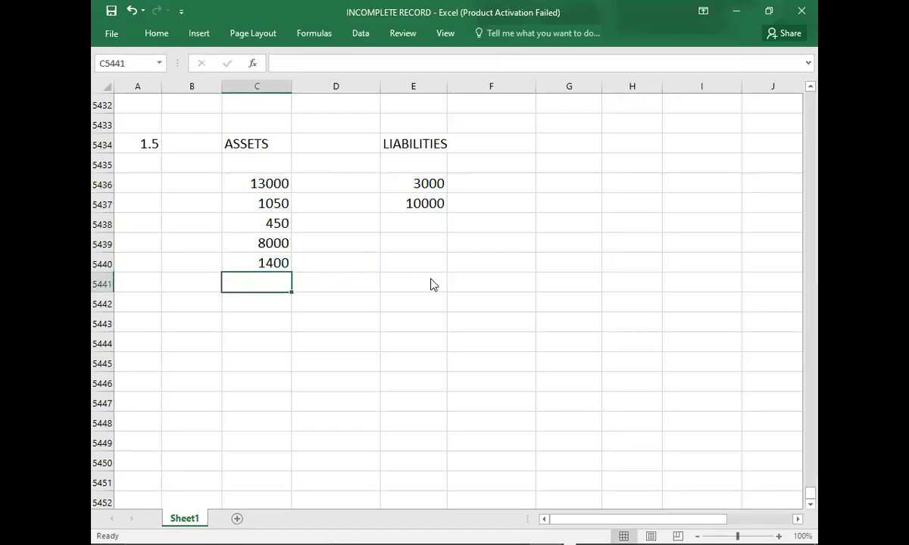
key("alt+Tab")
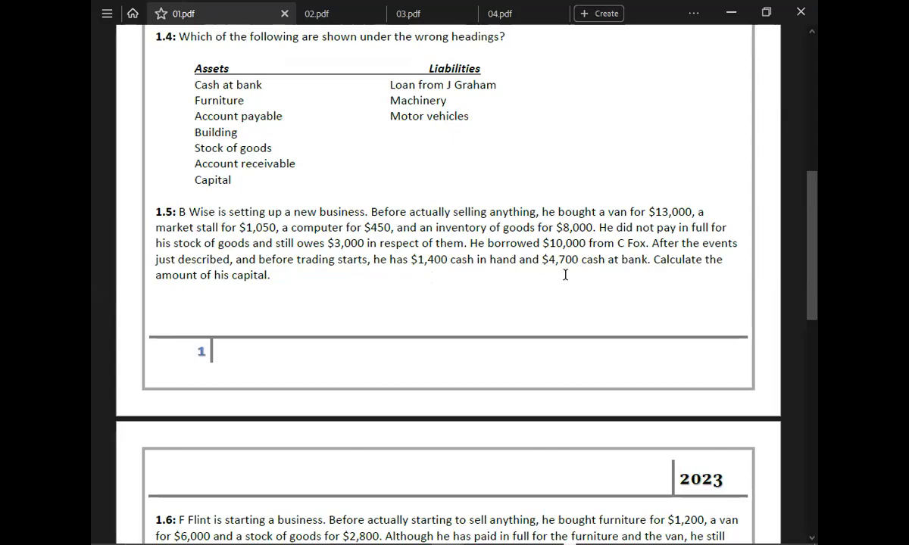
key("alt+Tab")
type("4700")
key("Return")
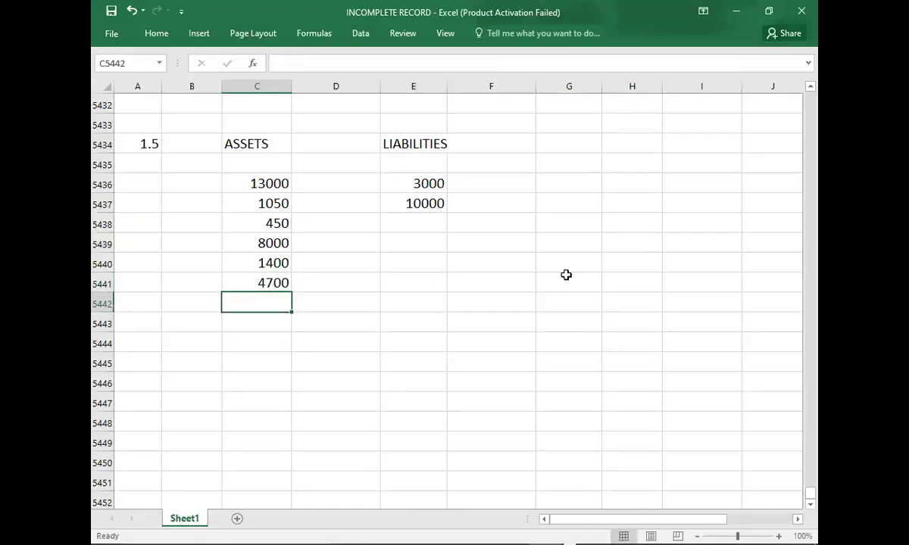
- Select the asset amounts in C5436:C5441 to read their sum
key("Up")
key("Up")
key("Up")
key("Up")
key("Up")
key("Up")
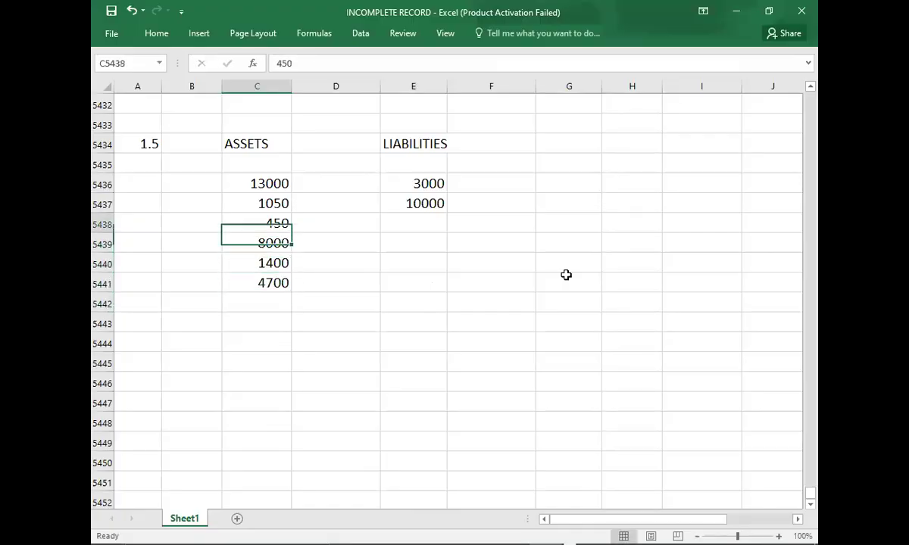
key("shift+Down")
key("shift+Down")
key("shift+Down")
key("shift+Down")
key("shift+Down")
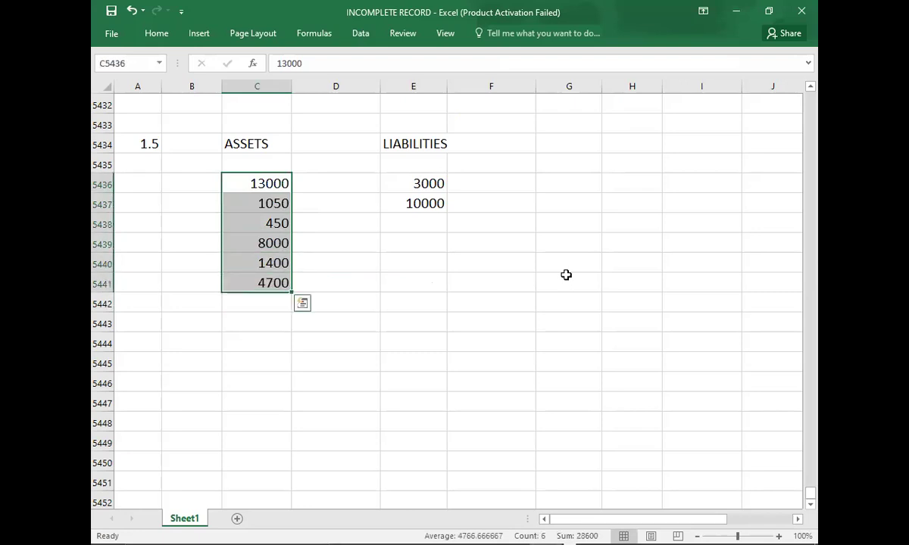
- Enter the assets total 28600 in C5442 and make it bold
key("Down")
key("Down")
key("Down")
key("Down")
key("Down")
key("Down")
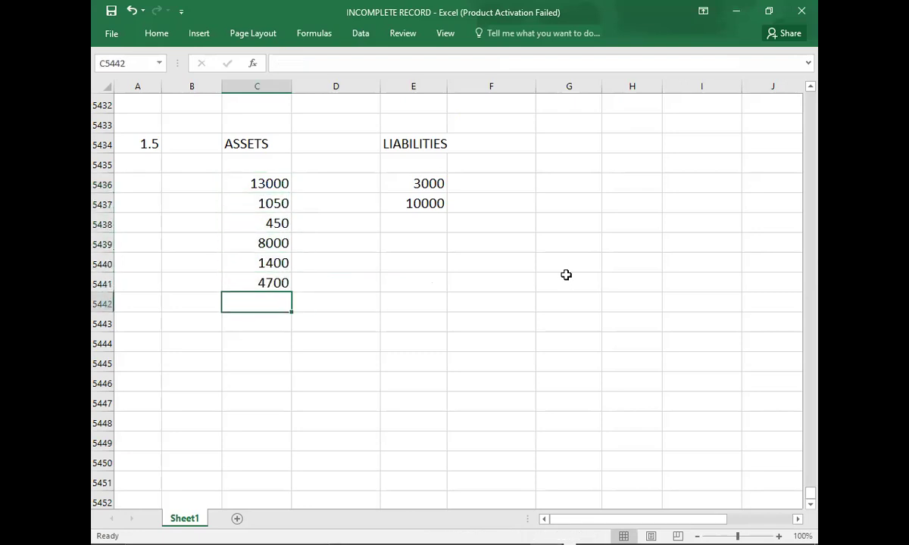
type("28600")
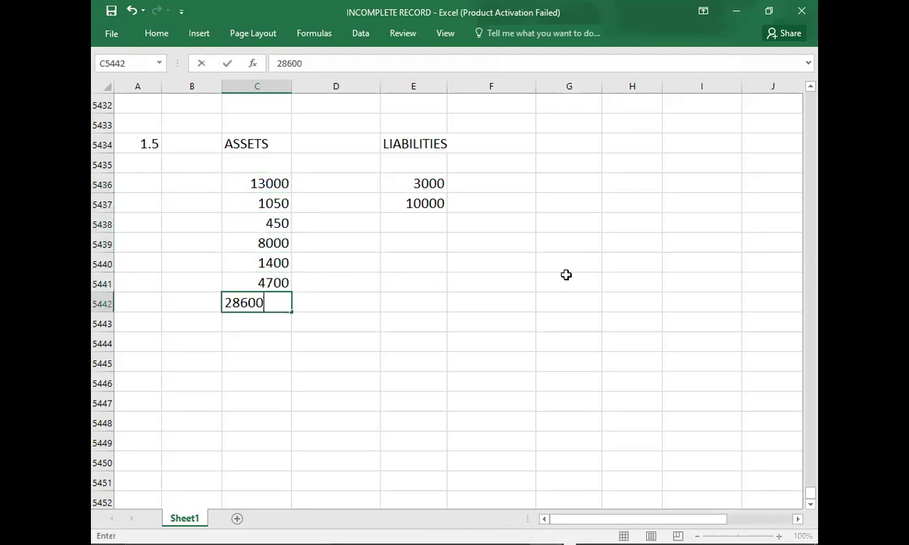
key("ctrl+Return")
key("ctrl+b")
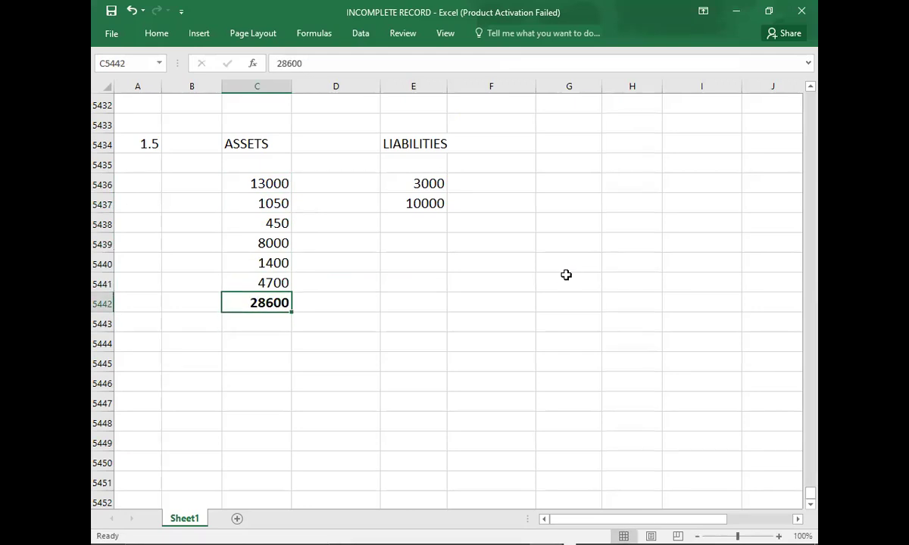
- Enter the liabilities total 13000 in E5442 and make it bold
key("Right")
key("Right")
type("13000")
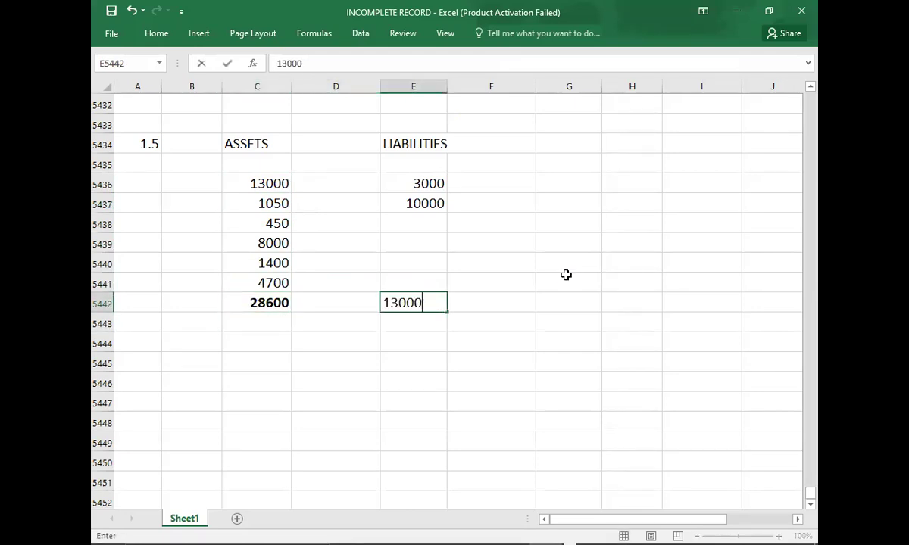
key("ctrl+Return")
key("ctrl+b")
- Write the accounting equation "ASSETS = CAPITAL + LIBILITIES" in B5444
key("Down")
key("Down")
key("Left")
key("Left")
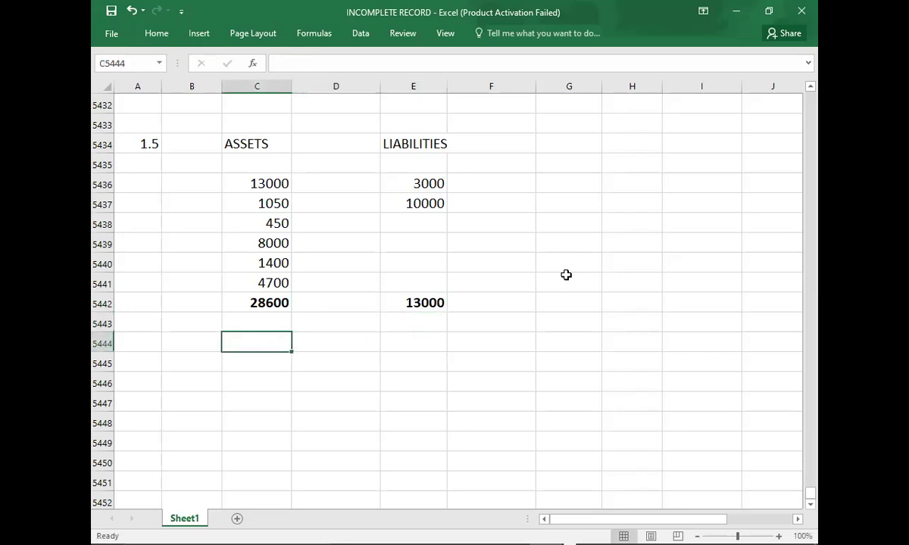
key("Left")
type("ASSE")
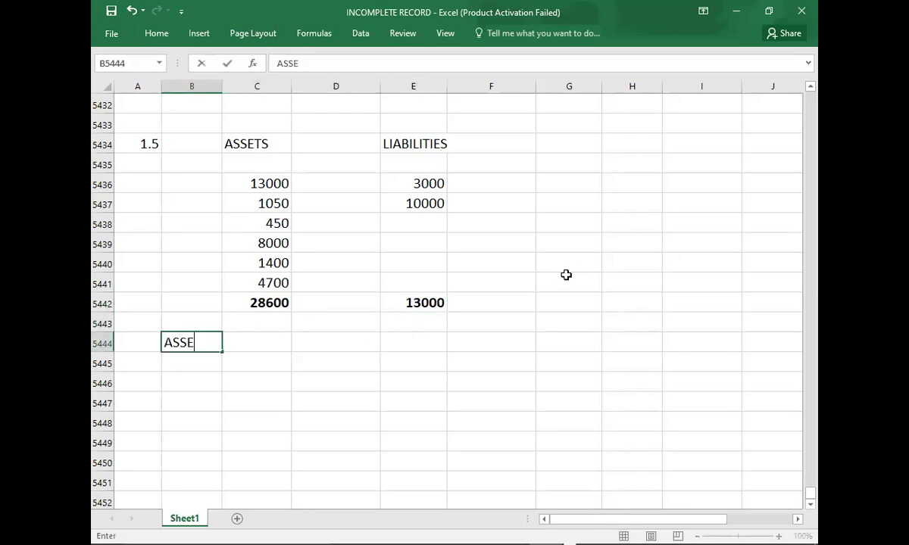
type("TS = C")
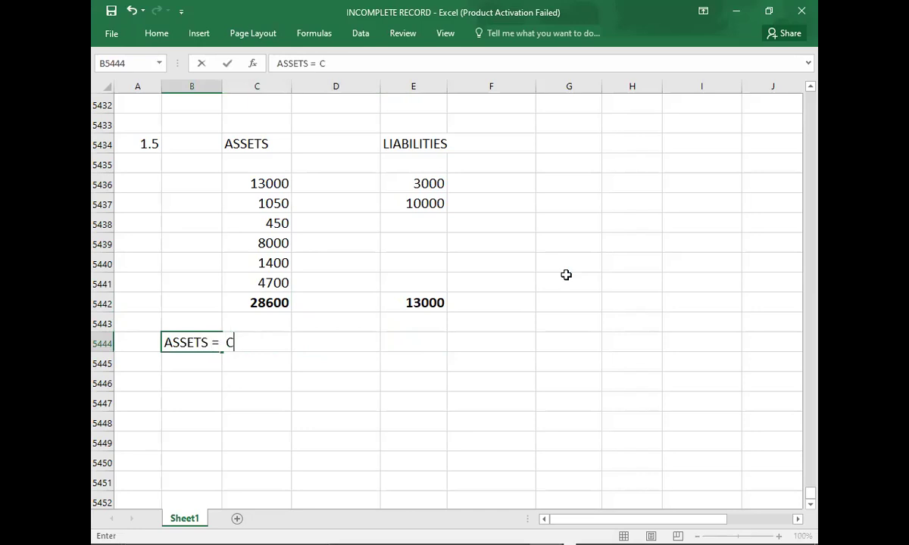
type("APITAL +A")
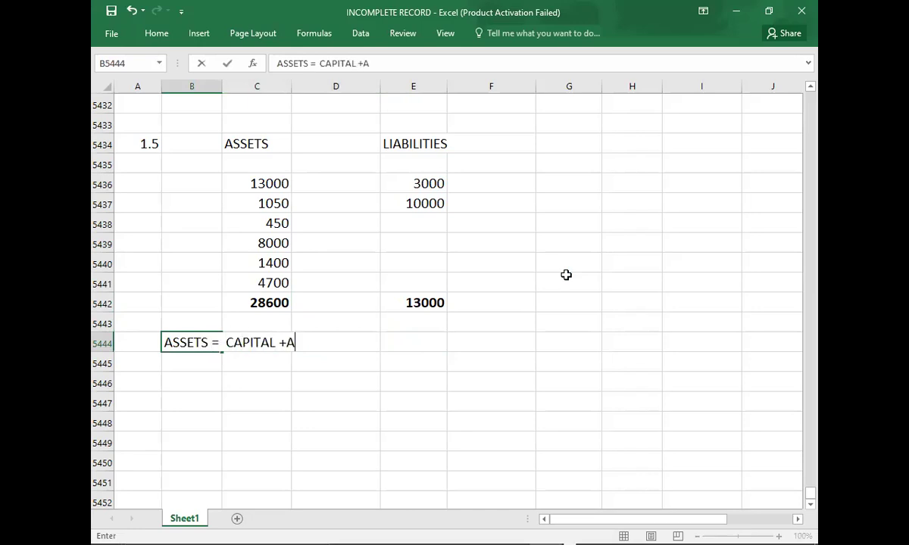
type("L")
key("BackSpace")
key("BackSpace")
type("LIBILITIES")
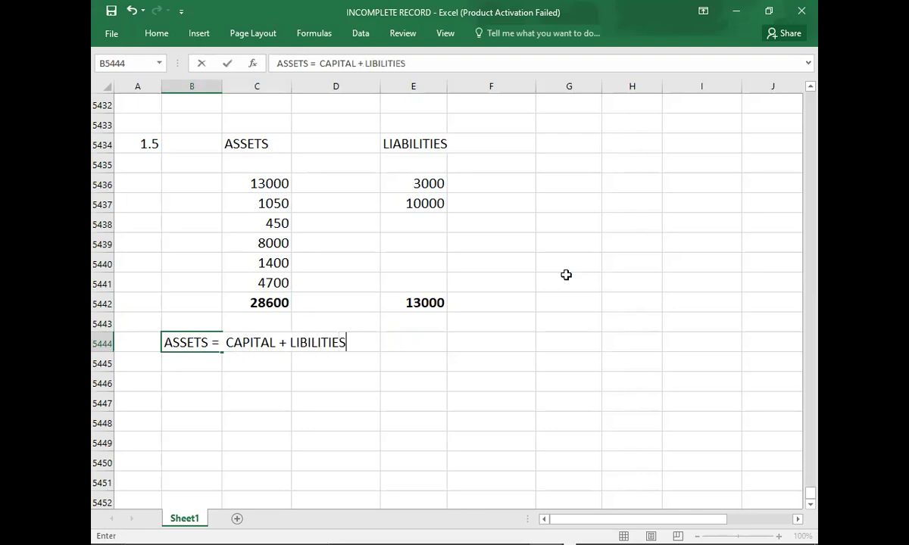
key("Return")
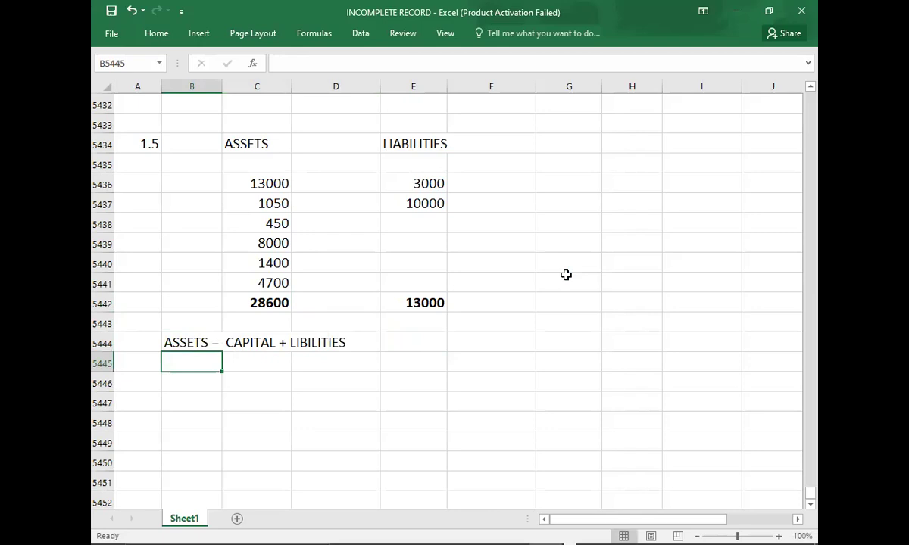
- Write the rearranged equation "ASSETS - LIABILITIES = CAPITAL" in B5445
type("ASSETS")
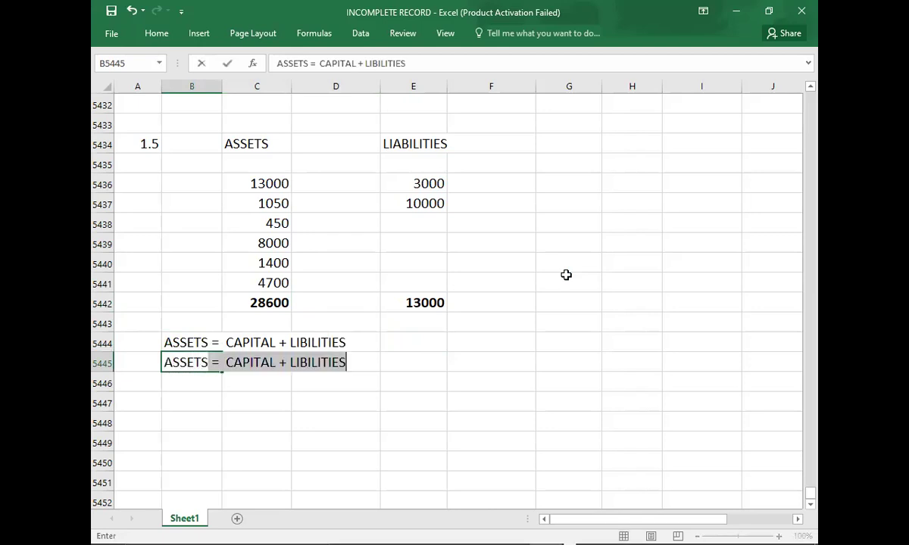
type(" - LIAB")
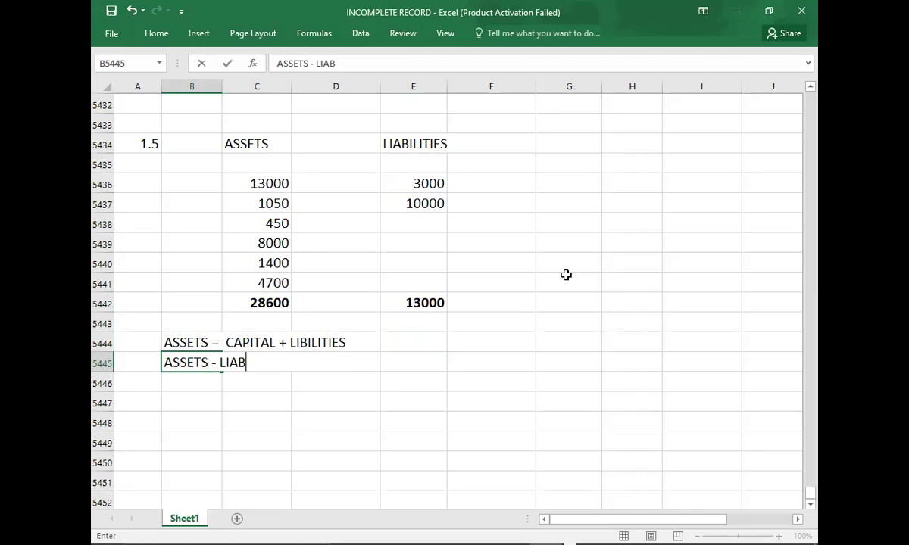
type("ILITIES")
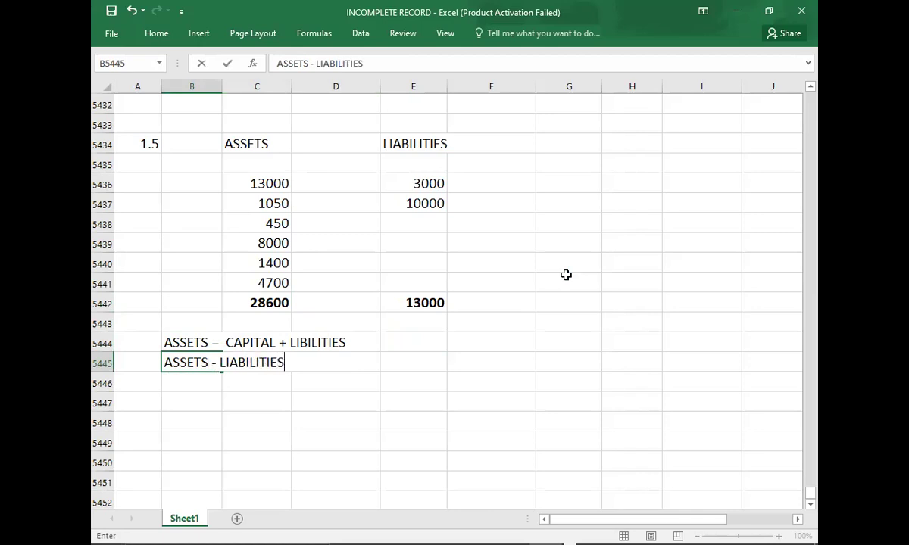
type(" = CAITA")
key("BackSpace")
key("BackSpace")
type("PITAL")
key("Return")
- Write the substituted equation "28600 - 13000 = CAPITAL" in B5447
key("Return")
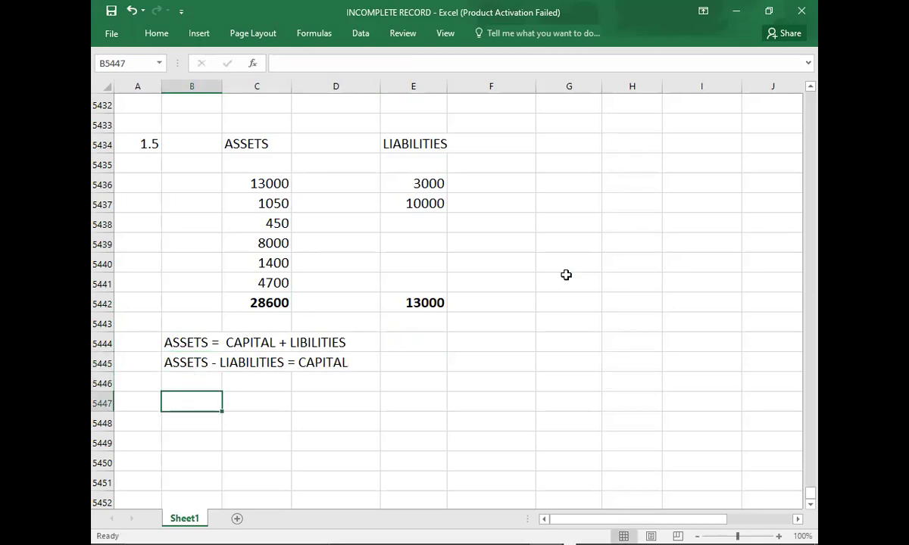
type("28600")
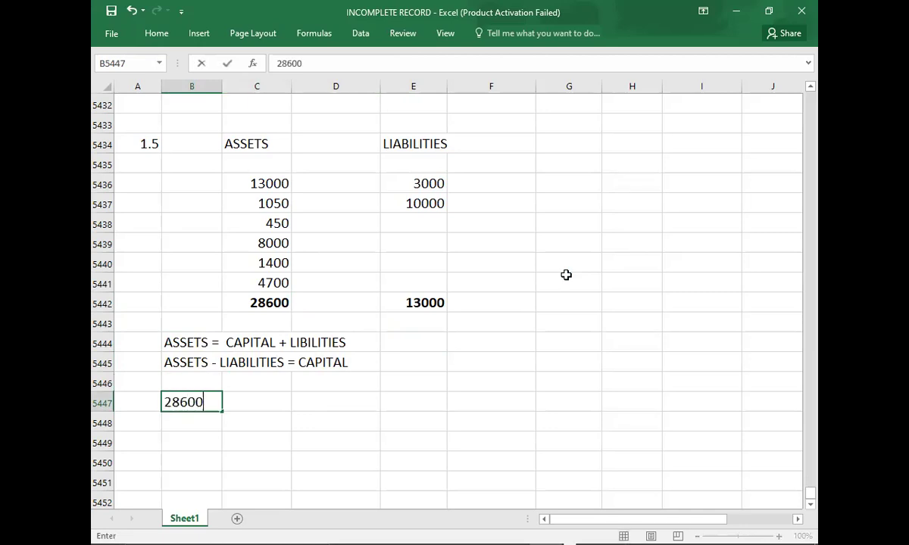
type(" - 13000 = ")
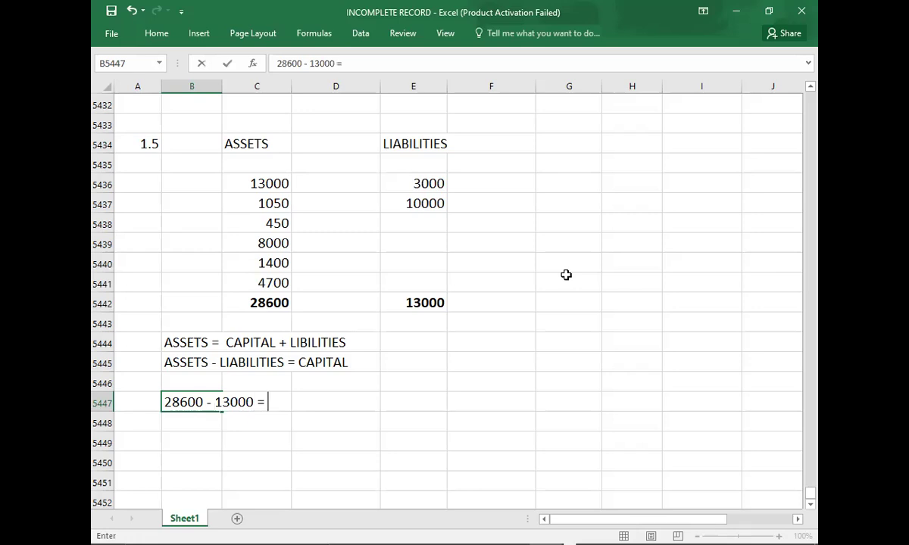
type("CAPITAL")
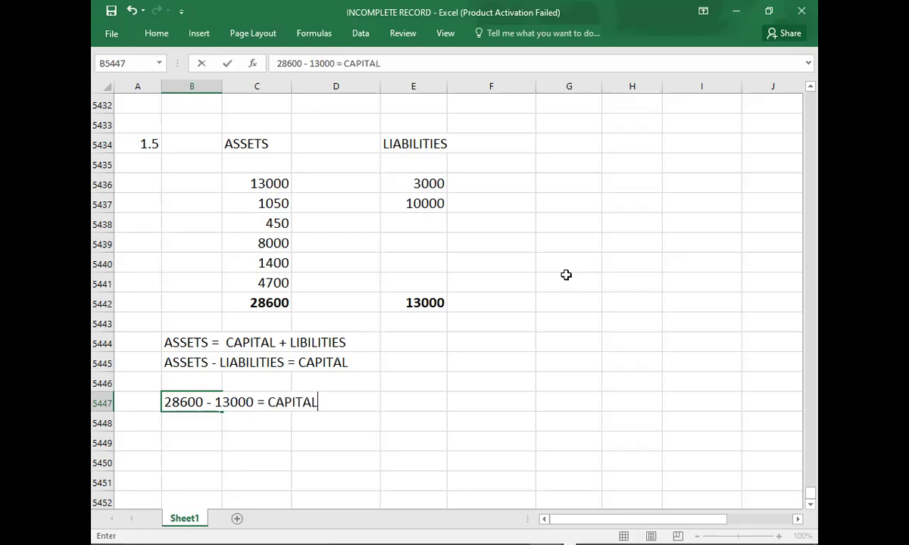
key("Return")
key("Return")
- Write the answer "CAPITAL = 15600" in B5449 and make it bold
type("CAPITAL ")
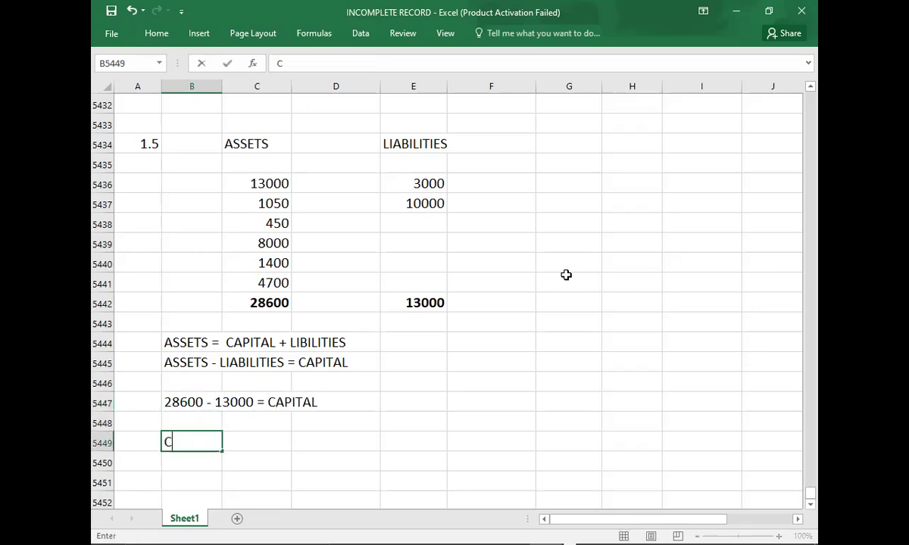
type("= ")
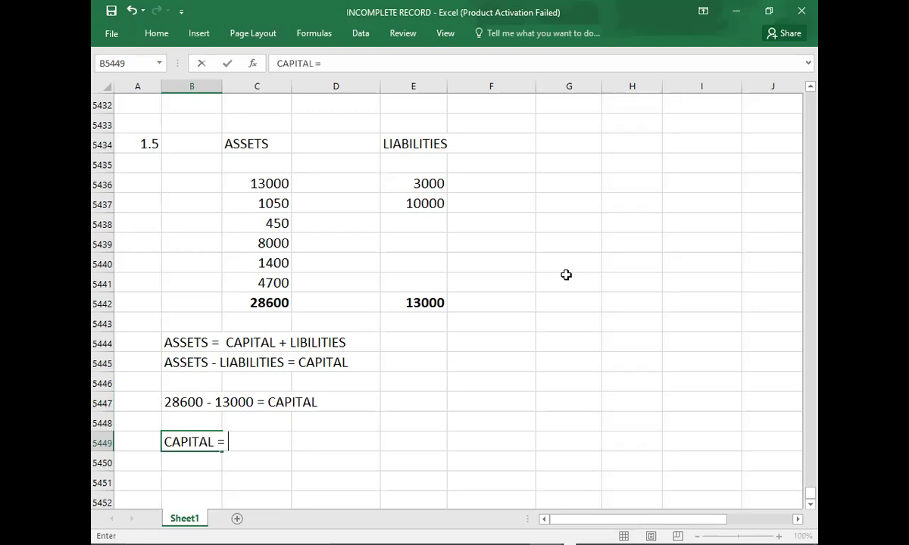
type("15600")
key("Return")
key("Up")
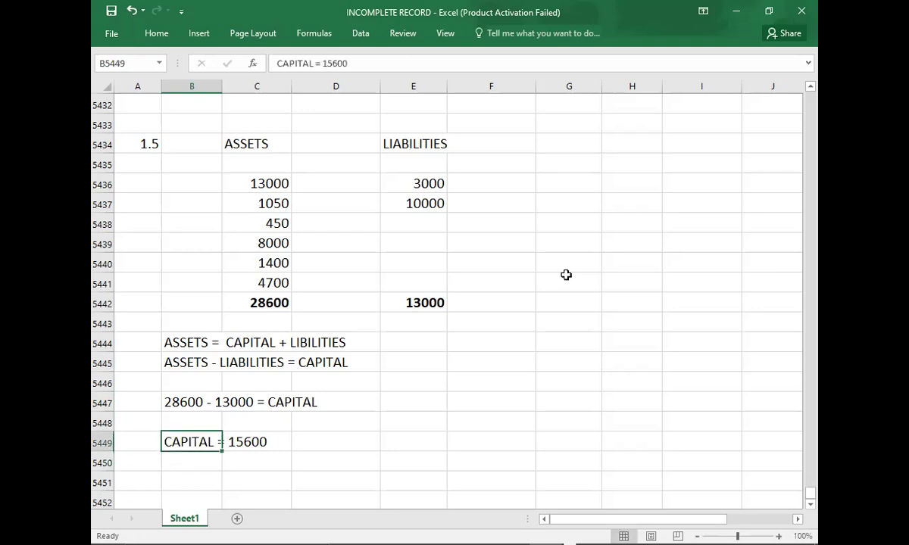
key("shift+Right")
key("ctrl+b")
key("Down")
key("Down")
key("Down")
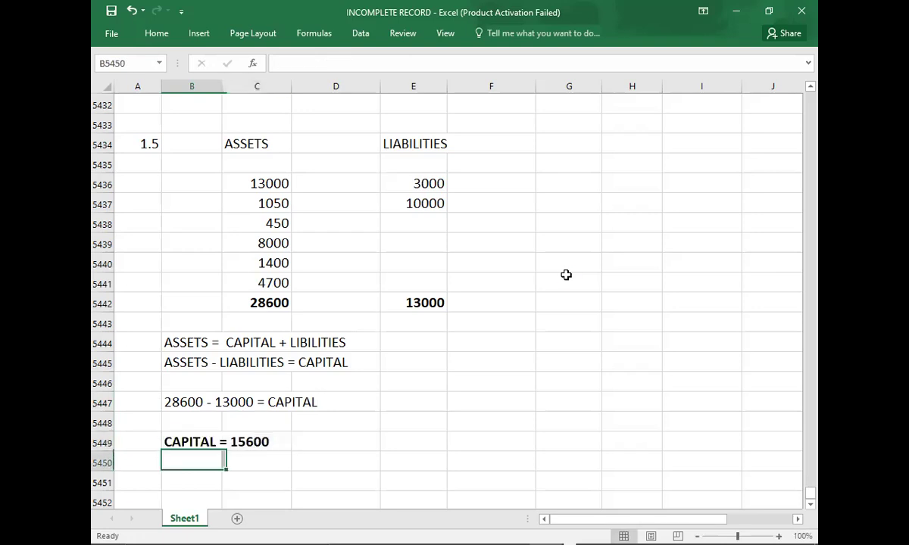
- Go back to the question number in A5434 and review the completed solution of question 1.5
key("Up")
key("Up")
key("Up")
key("Up")
key("Up")
key("Up")
key("Up")
key("Up")
key("Up")
key("Up")
key("Up")
key("Up")
key("Up")
key("Up")
key("Up")
key("Up")
key("Up")
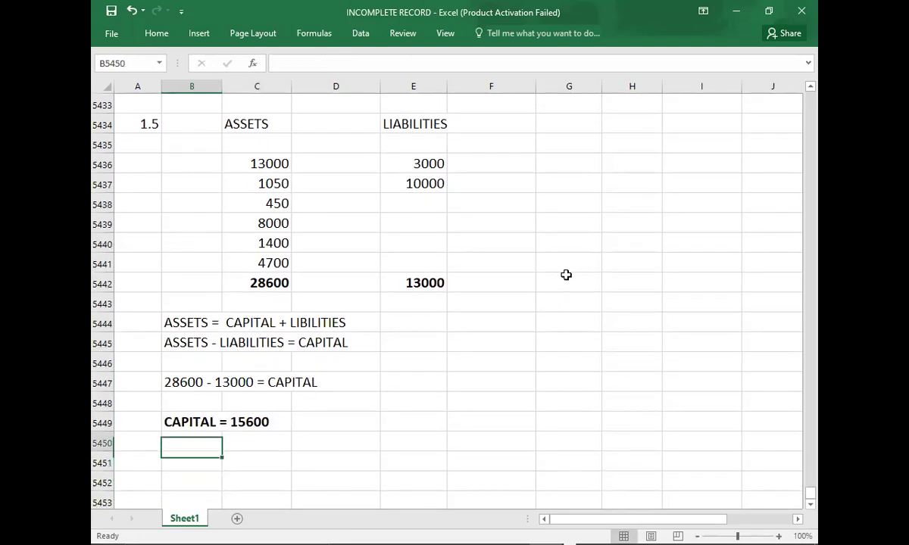
key("Left")
key("Up")
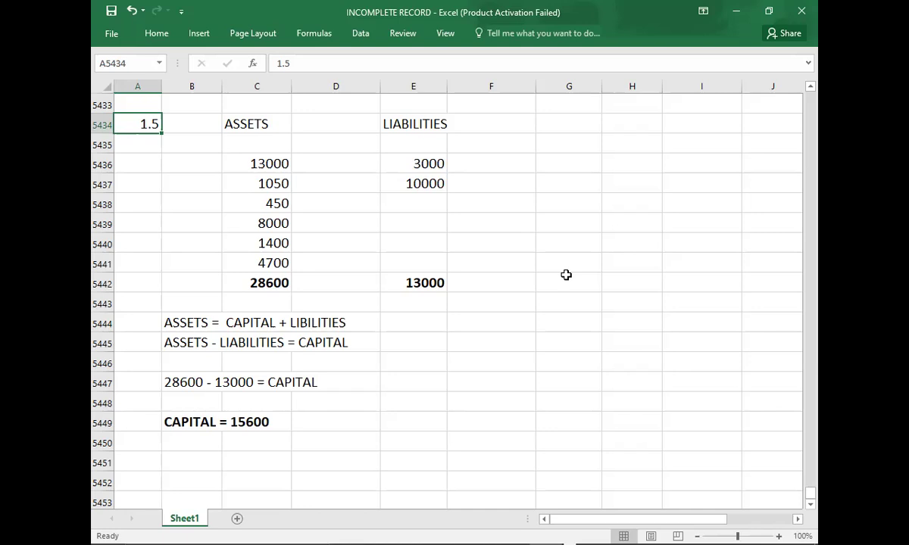
- Switch to 01.pdf and read question 1.6 about the new business's assets, debts and capital
key("alt+Tab")
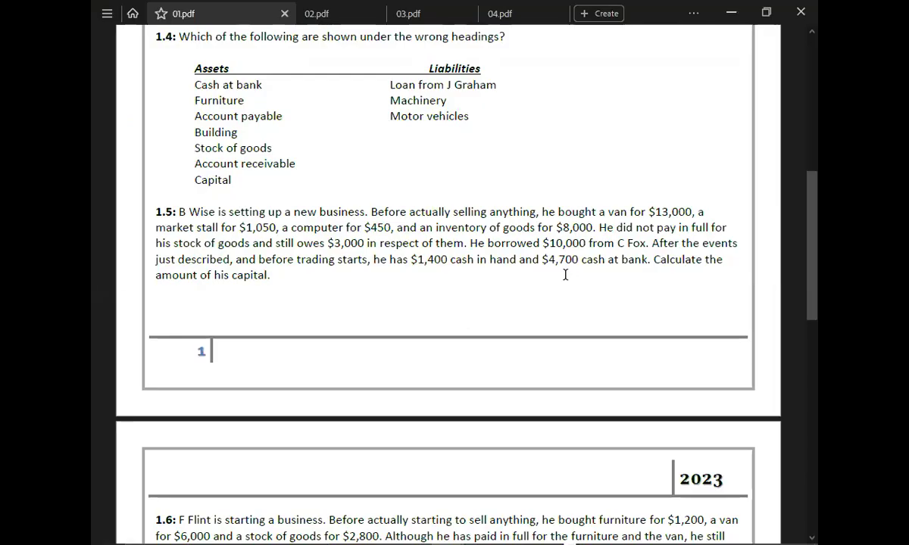
scroll(565, 275, "down", 5)
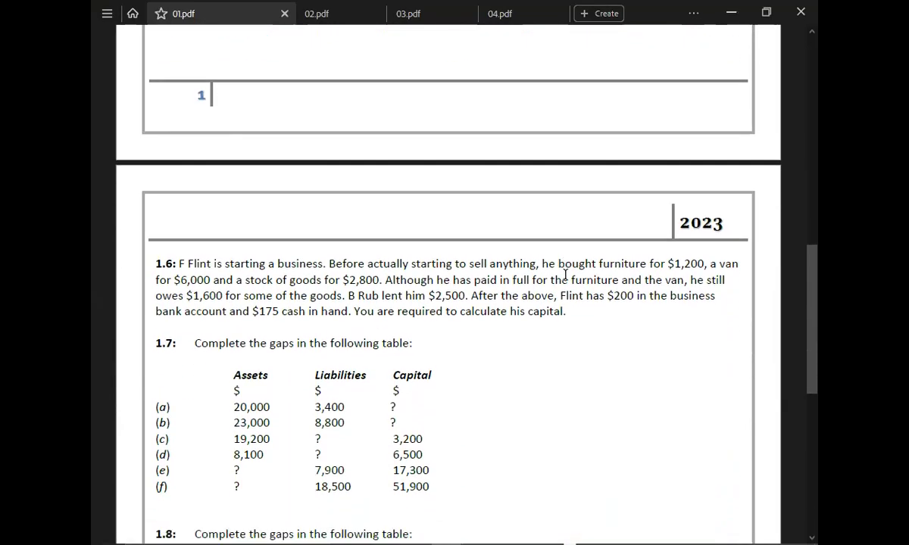
scroll(565, 275, "down", 3)
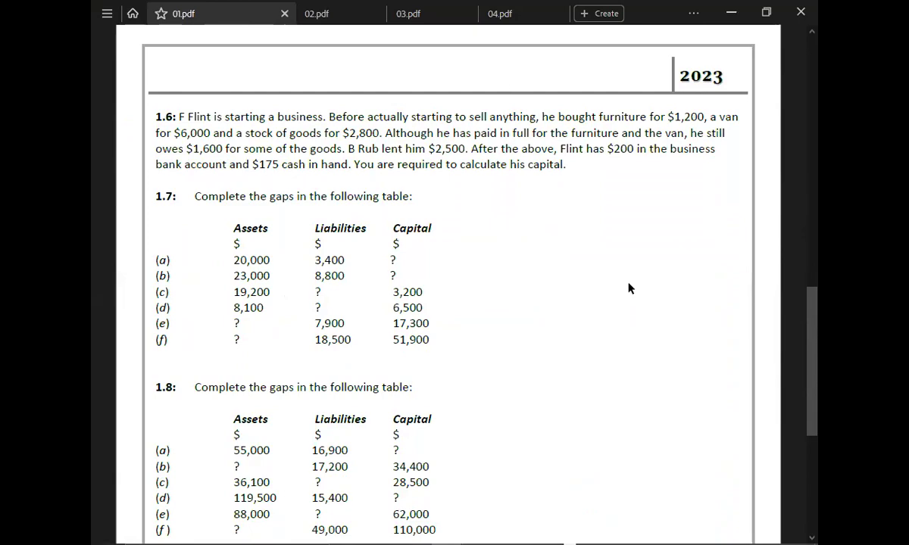
- Switch back to the Excel sheet and enter the question number 1.6 in A5451, below the finished answer
key("alt+Tab")
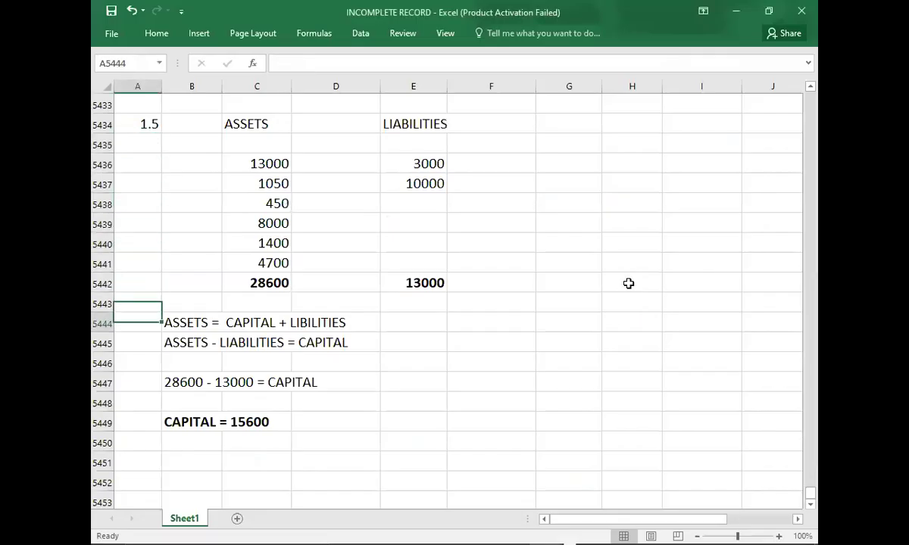
key("Down")
key("Down")
key("Down")
key("Down")
key("Down")
key("Down")
key("Down")
key("Down")
key("Down")
key("Down")
key("Down")
key("Down")
key("Down")
key("Down")
key("Down")
key("Down")
key("Down")
key("Down")
key("Down")
key("Down")
key("Up")
key("Up")
key("Up")
key("Up")
key("Up")
key("Up")
key("Up")
key("Up")
key("Up")
key("Up")
key("Up")
key("Up")
key("Up")
key("Up")
key("Up")
key("Up")
key("Up")
key("Up")
type("1.6")
key("Return")
- Add the headings ASSETS in C5451 and LIABILITIES in D5451 for question 1.6
key("Up")
key("Right")
key("Right")
type("ASSETS")
key("Tab")
type("LIABILITIES")
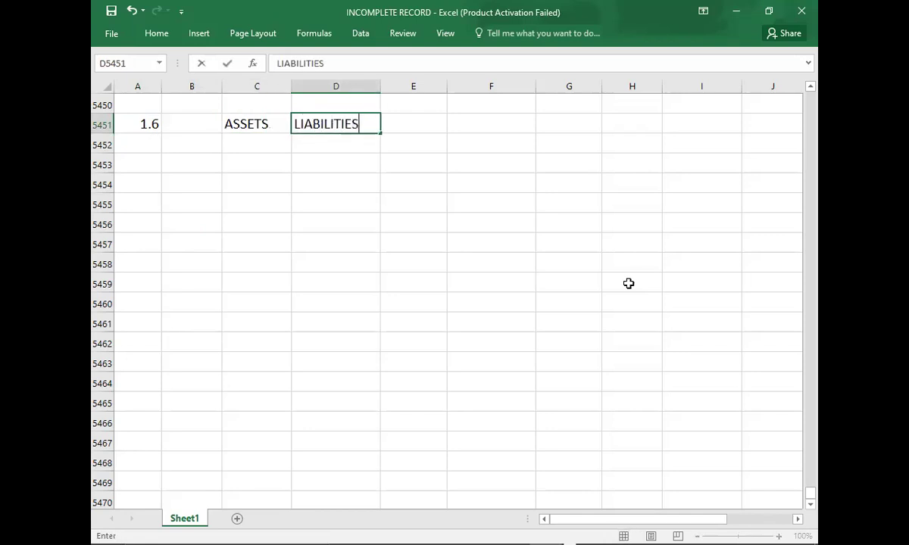
key("Return")
key("Return")
- Copy the furniture amount 1200 and the van amount 6000 from question 1.6 in 01.pdf into the ASSETS column of the Excel sheet
key("alt+Tab")
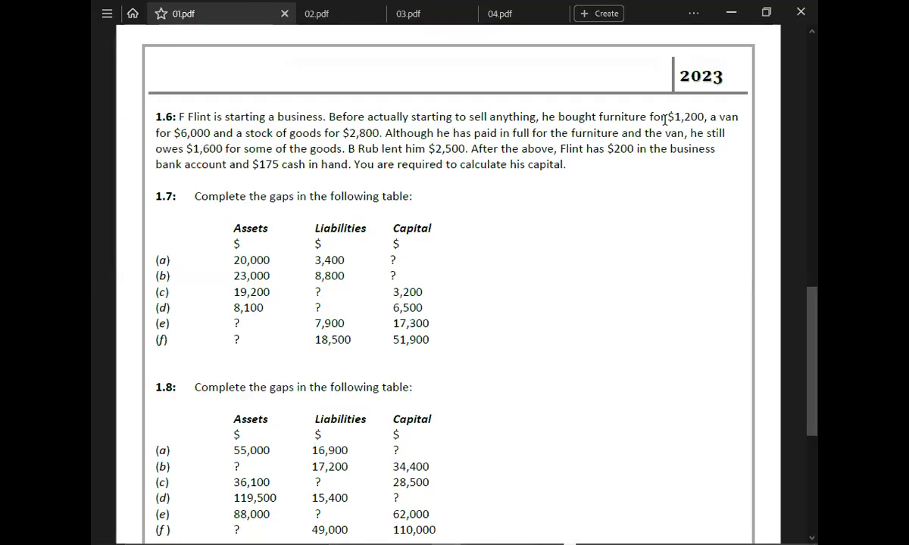
key("alt+Tab")
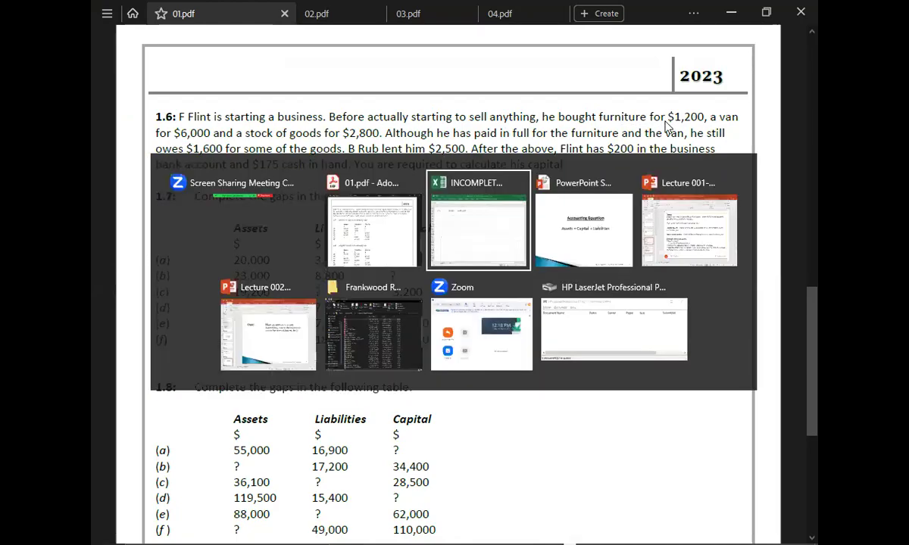
type("1200")
key("Return")
key("alt+Tab")
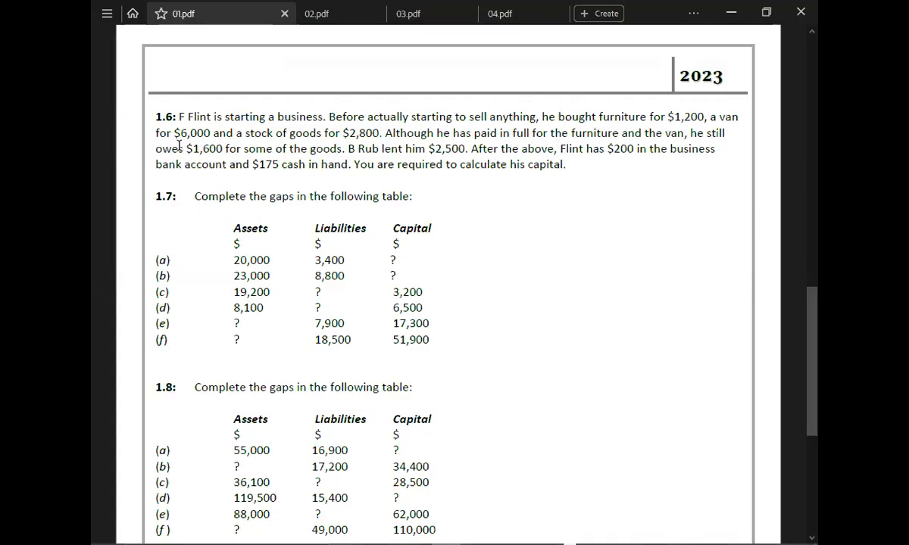
key("alt+Tab")
type("6000")
key("Return")
- Switch to 01.pdf to look up the next asset amount in question 1.6
key("alt+Tab")
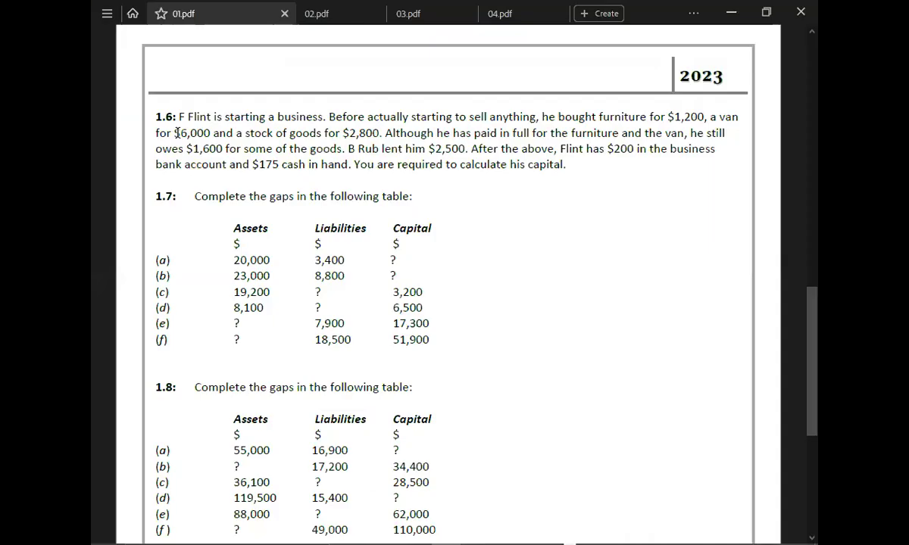